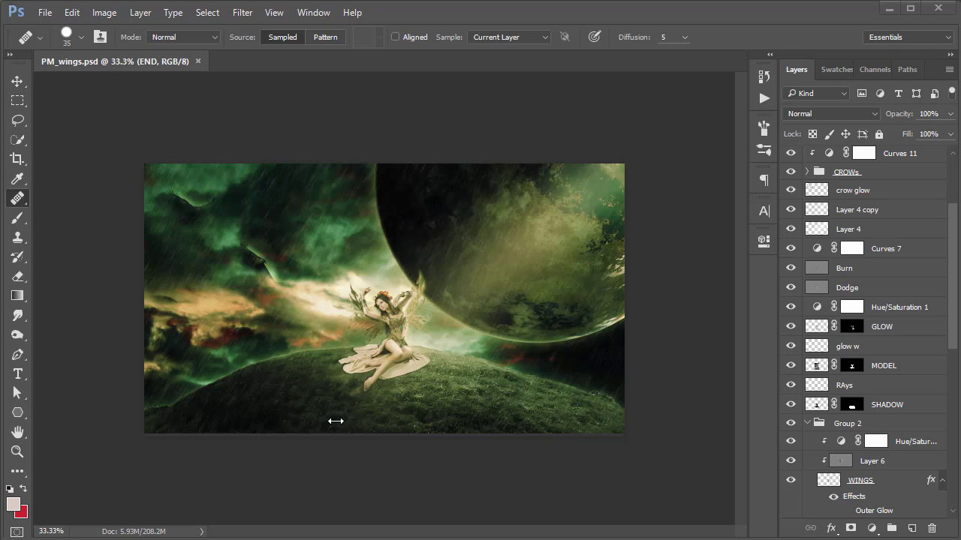
Switch to File Explorer and check the file size of Promo.psd in the IDKP folder's file properties.
key("alt+Tab")
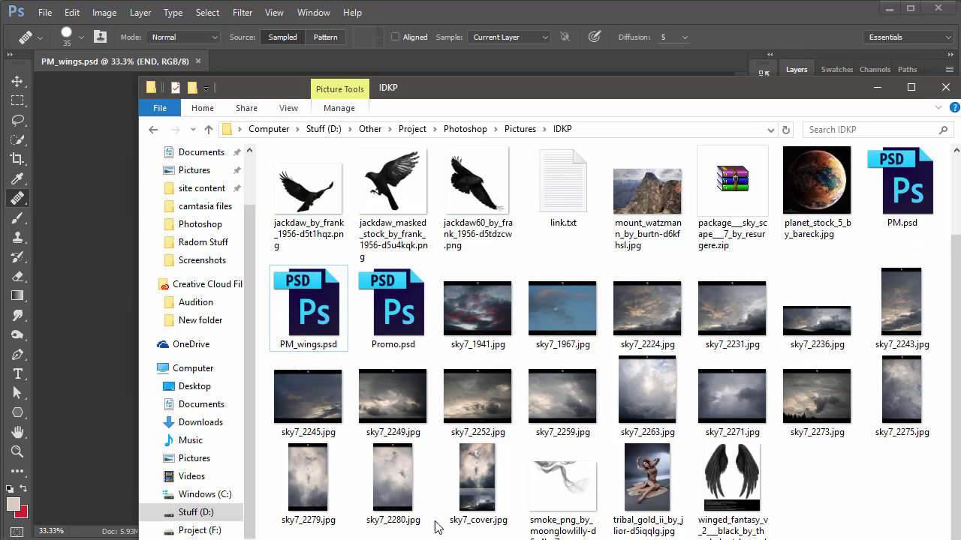
right_click(387, 336)
left_click(415, 312)
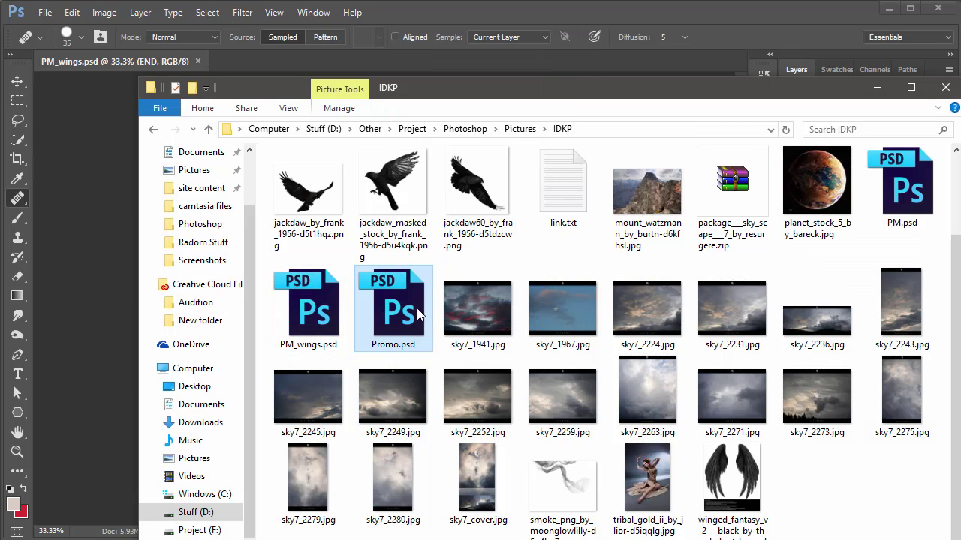
left_click_drag(471, 196, 385, 140)
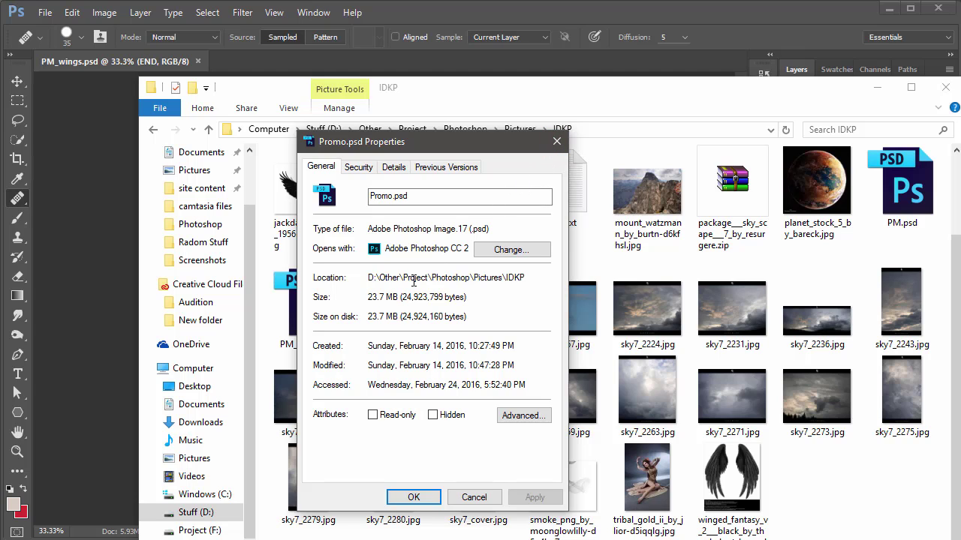
left_click(556, 141)
Check the file size of PM.psd in its file properties and return to Photoshop.
left_click(894, 191)
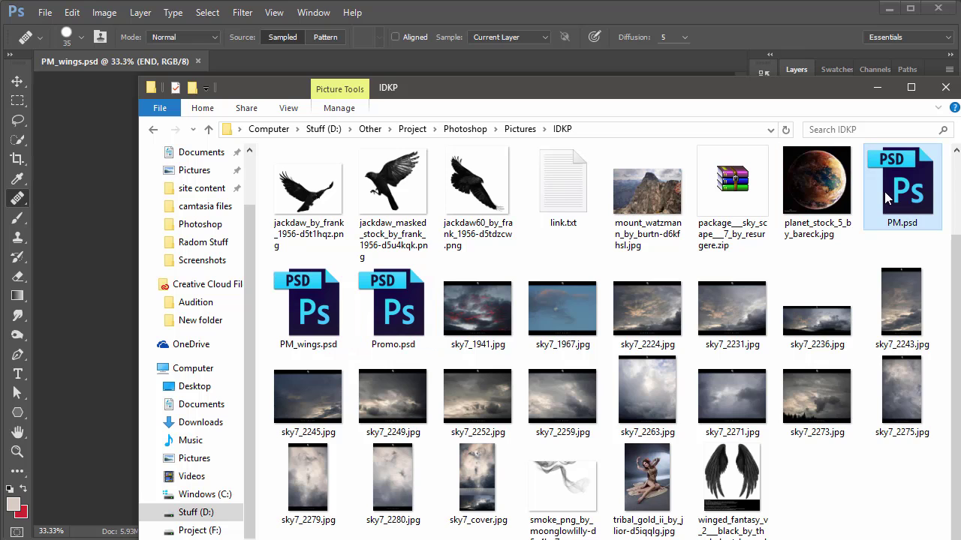
right_click(888, 197)
left_click(859, 472)
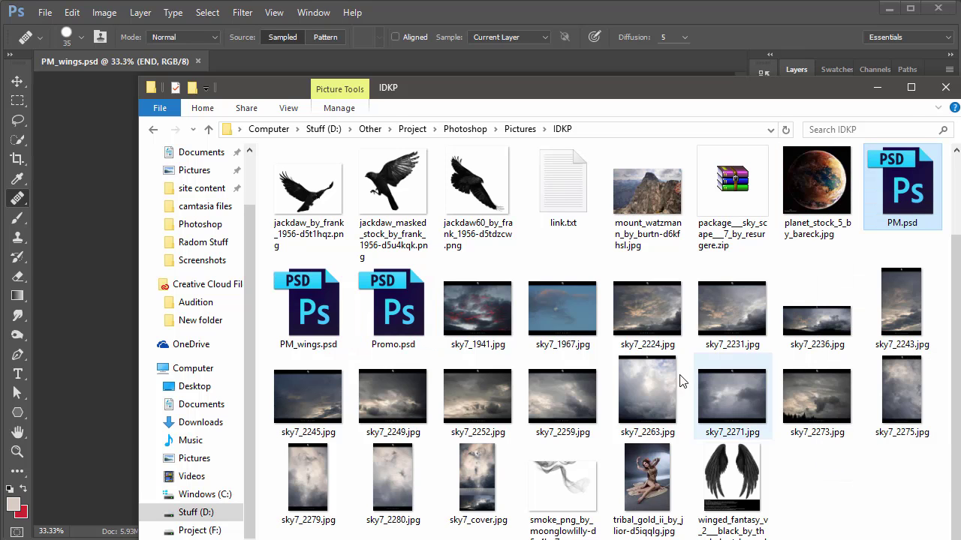
left_click_drag(836, 200, 459, 158)
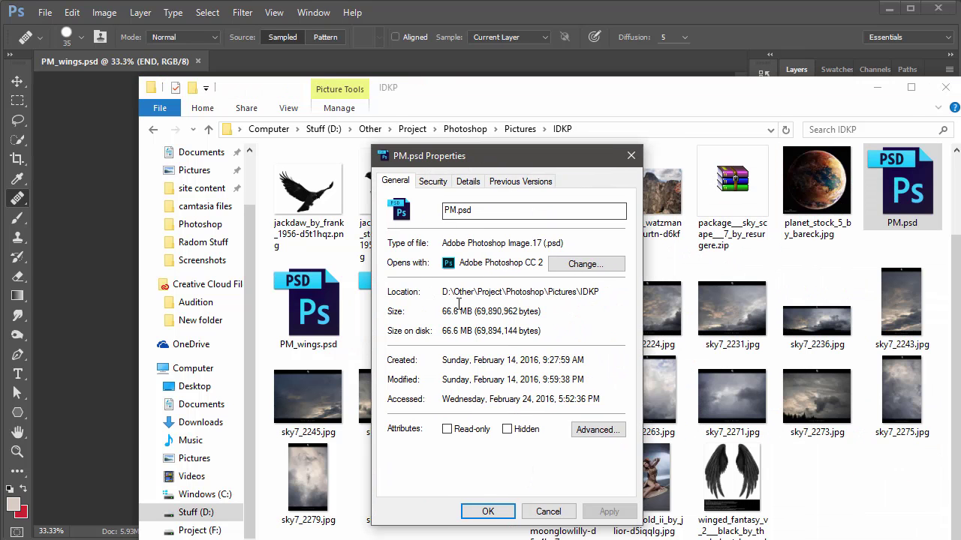
left_click_drag(461, 311, 448, 311)
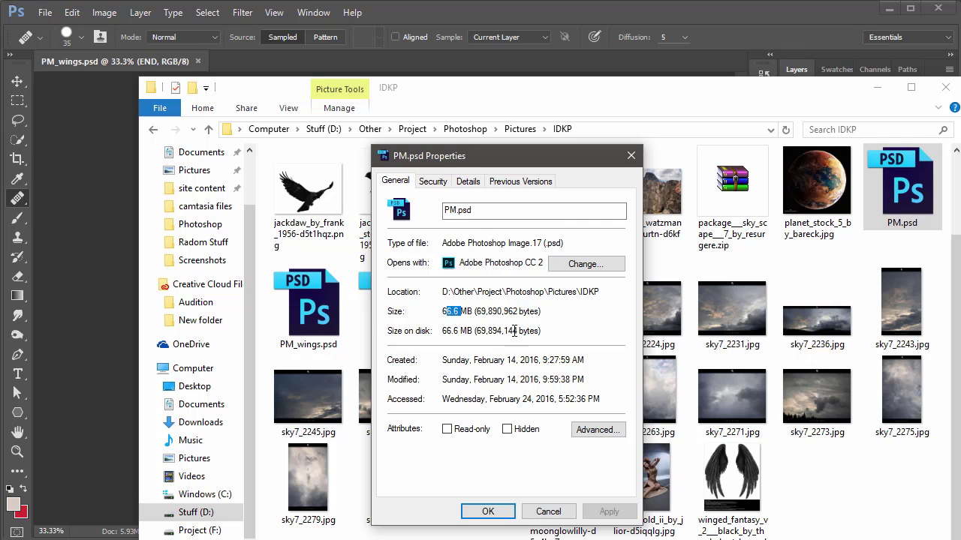
left_click(631, 155)
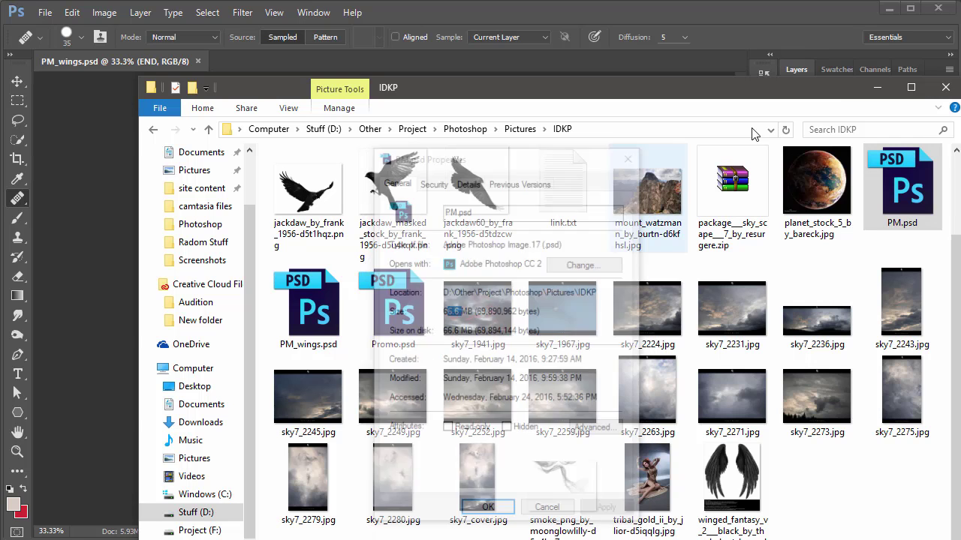
left_click(877, 87)
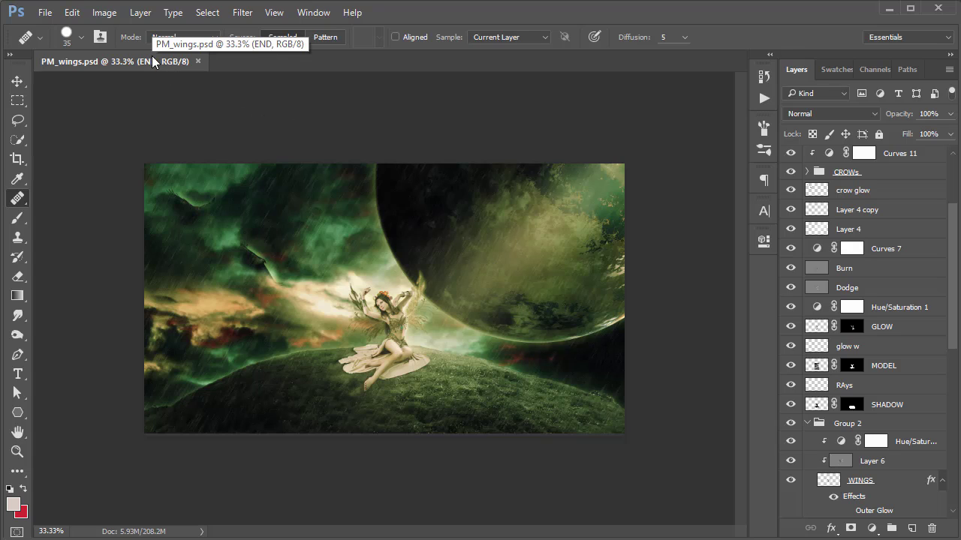
Start saving the document under a new name and enter Z_output as the file name.
left_click_drag(955, 242, 958, 189)
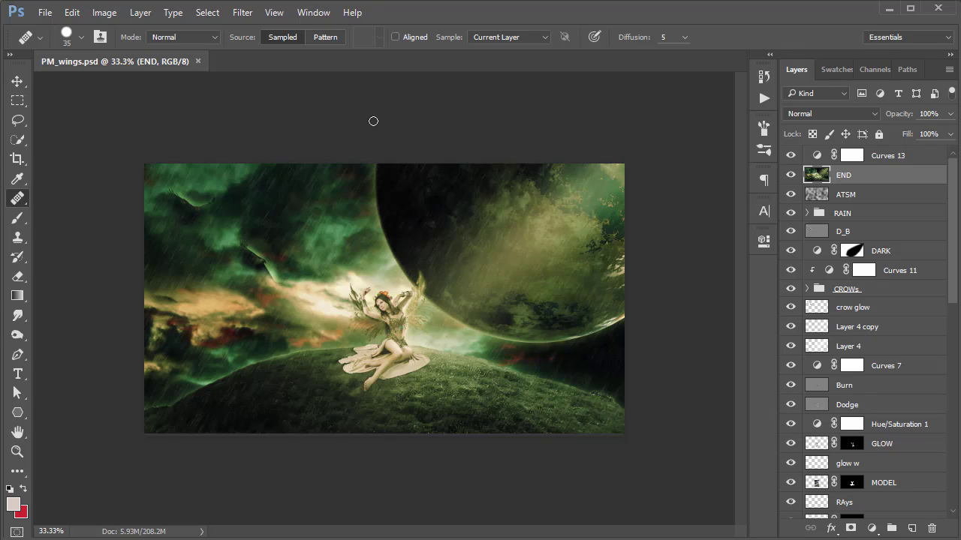
left_click(45, 13)
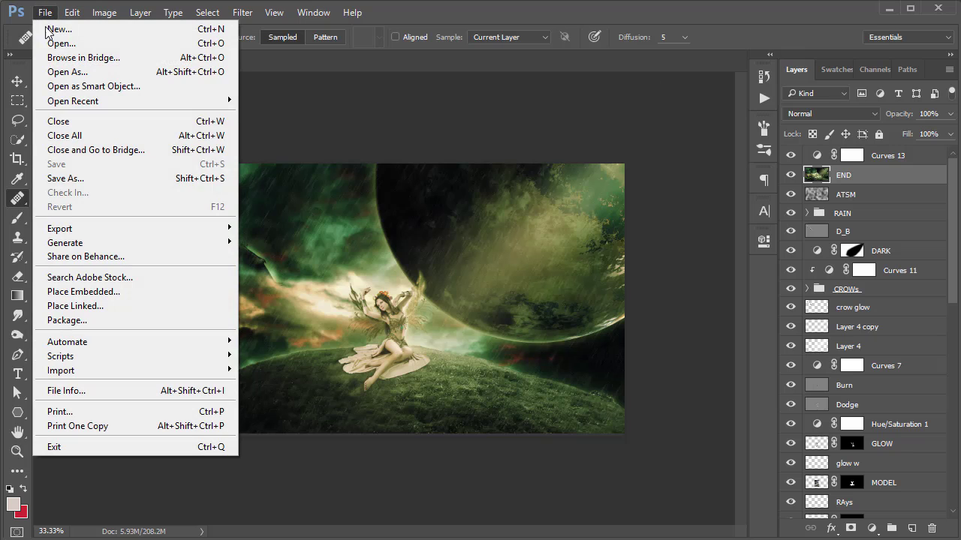
left_click(78, 180)
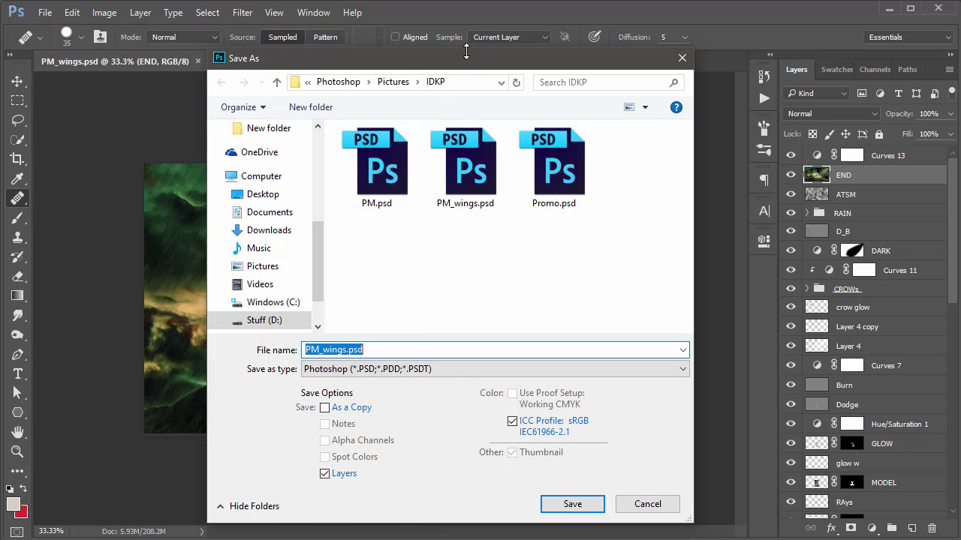
mouse_move(466, 51)
left_mouse_down()
mouse_move(469, 132)
mouse_move(474, 65)
left_mouse_up()
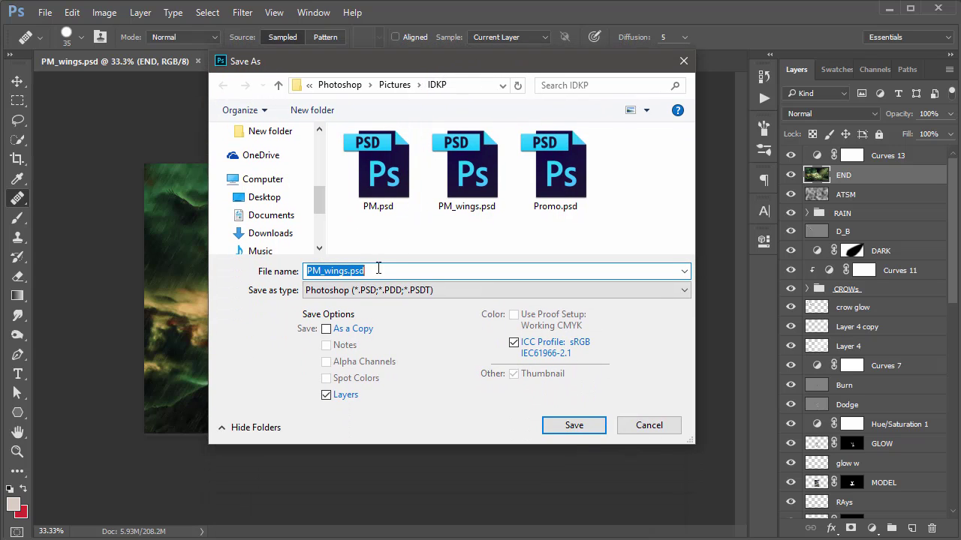
left_click(329, 276)
left_click_drag(379, 273, 248, 273)
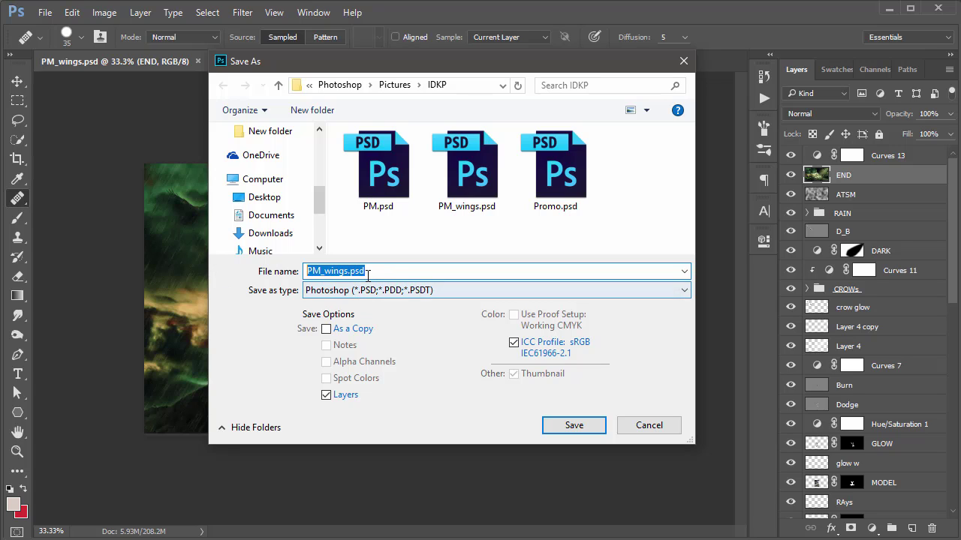
left_click(344, 271)
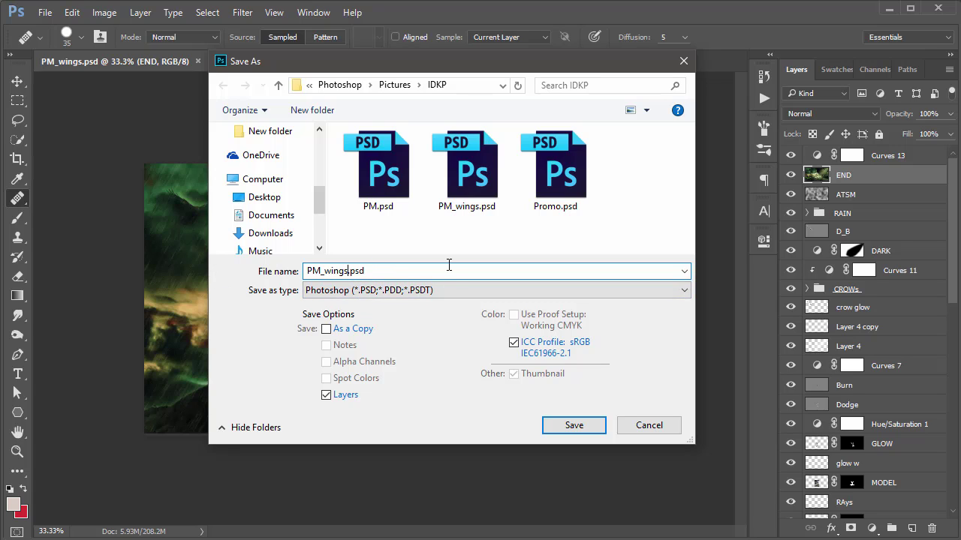
key("shift+Home")
type("Z_output")
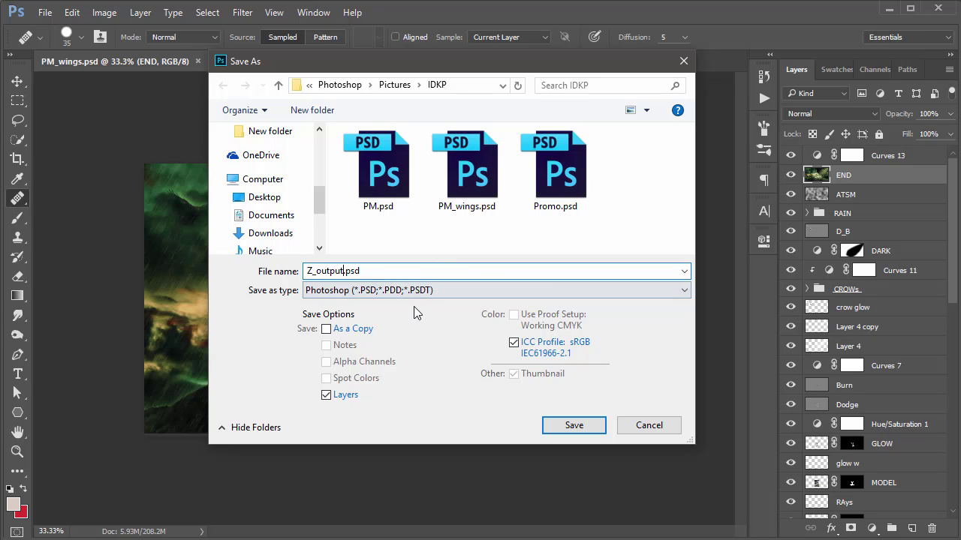
Choose JPEG as the file type and save Z_output.jpg in the IDKP folder.
left_click(373, 297)
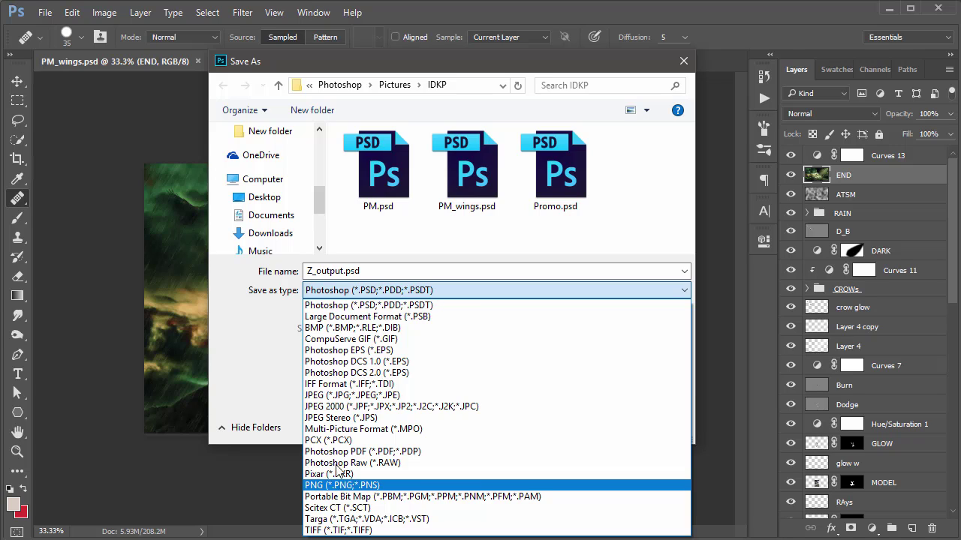
left_click(337, 395)
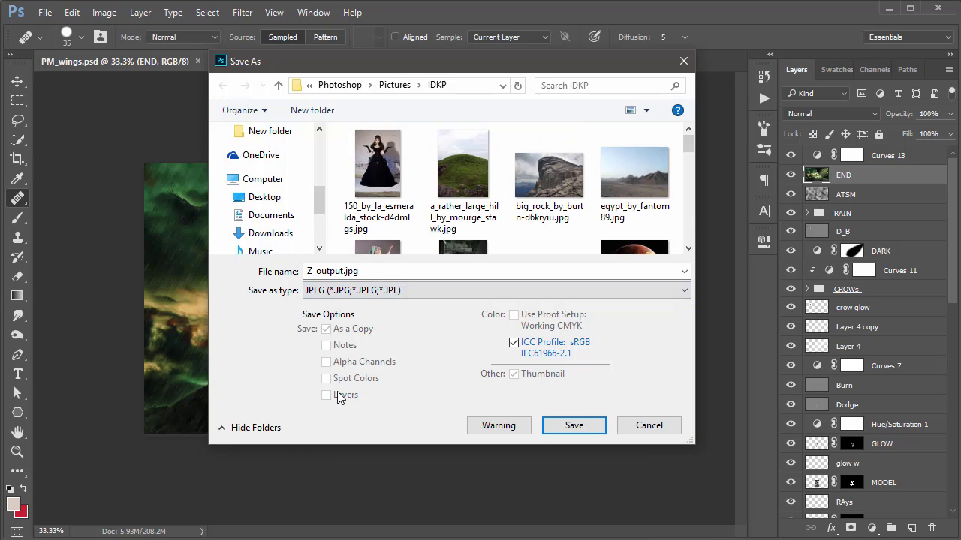
left_click(570, 430)
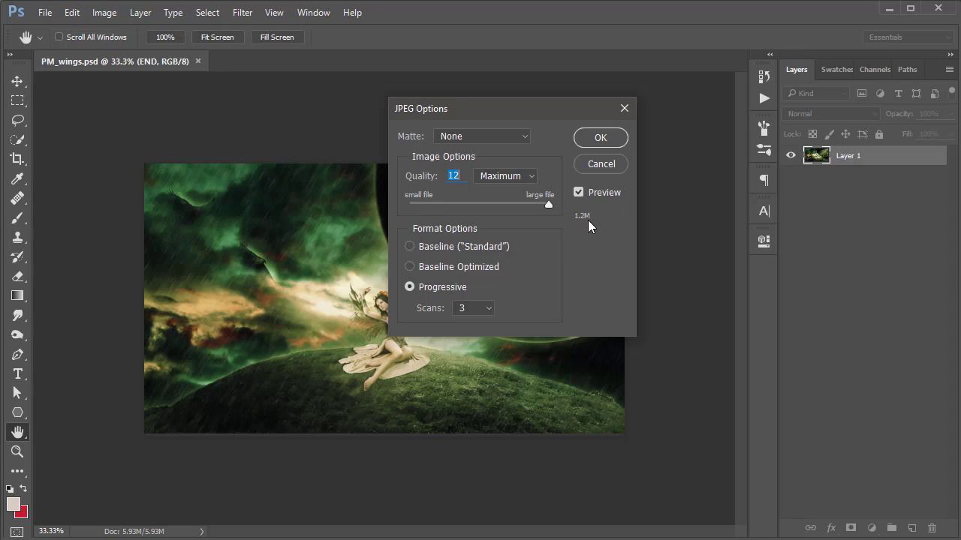
Try several JPEG quality levels between the smallest and the largest file size.
left_click(497, 179)
left_click(495, 211)
left_click(504, 205)
left_click_drag(506, 205, 560, 208)
left_click_drag(548, 204, 363, 208)
left_click_drag(409, 206, 521, 203)
Set the JPEG quality to 10 and accept the JPEG options.
left_click(455, 174)
left_click_drag(520, 207, 556, 227)
type("10")
left_click(583, 138)
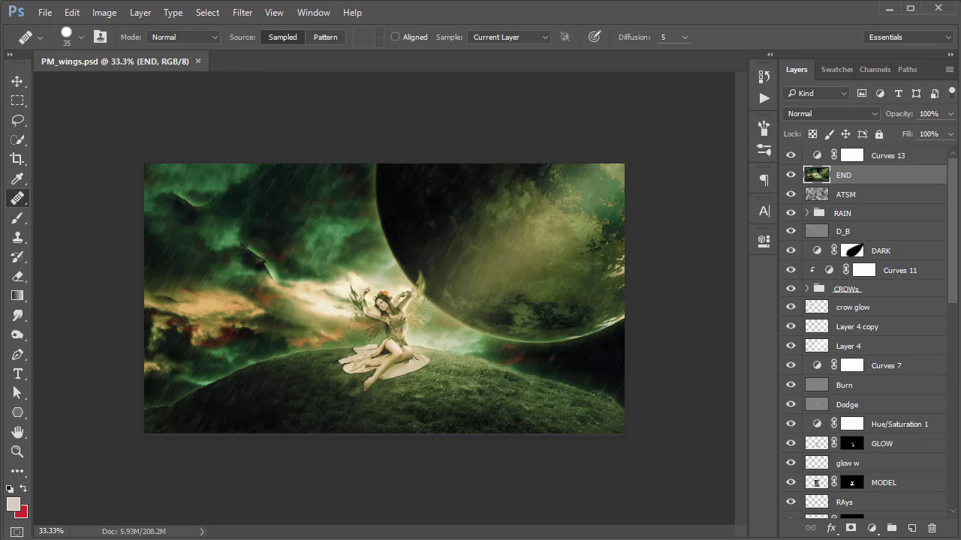
View the exported Z_output.jpg from the IDKP folder in Photos and return to Photoshop.
mouse_move(150, 533)
left_click(67, 511)
left_click(805, 499)
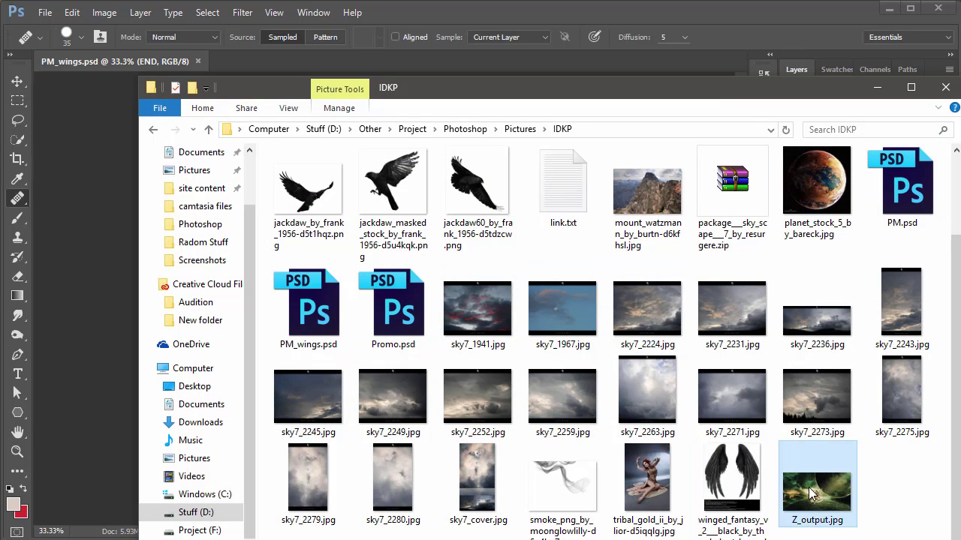
double_click(808, 505)
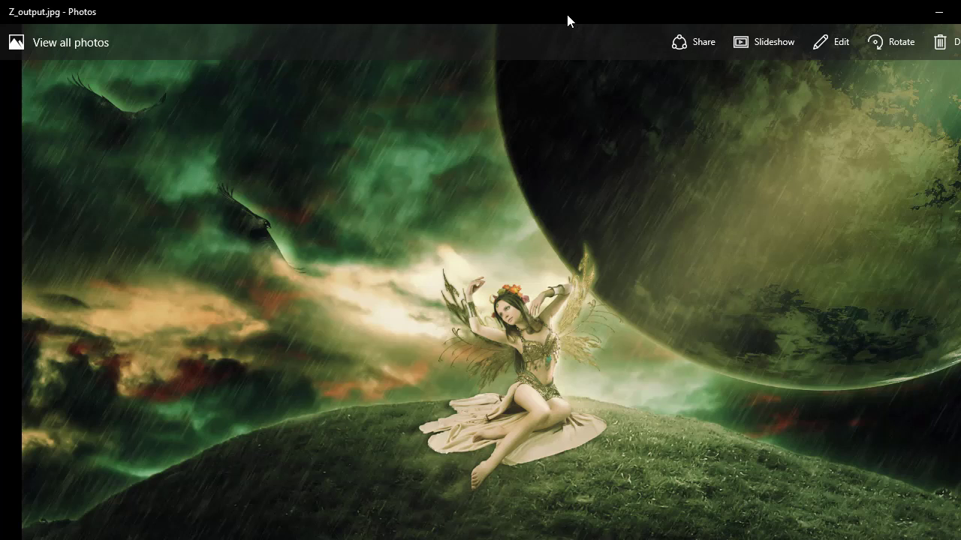
double_click(566, 11)
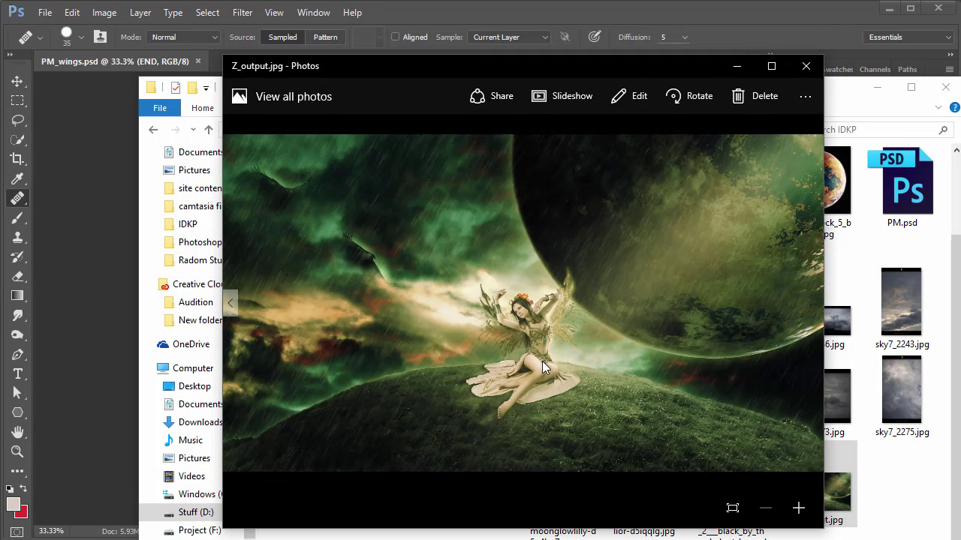
left_click(805, 67)
left_click(870, 90)
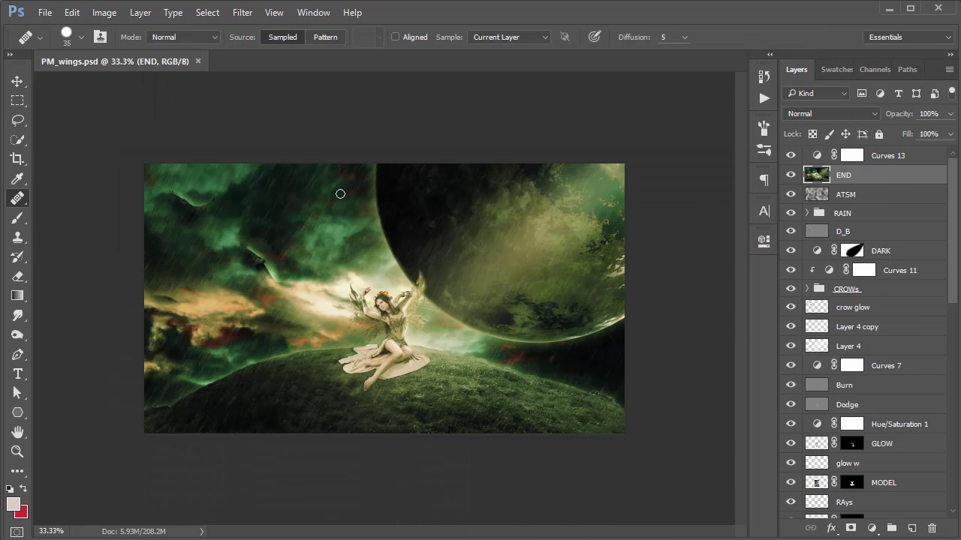
Open the Save for Web (Legacy) export with the fairy in the preview and choose JPEG as the format.
left_click(42, 13)
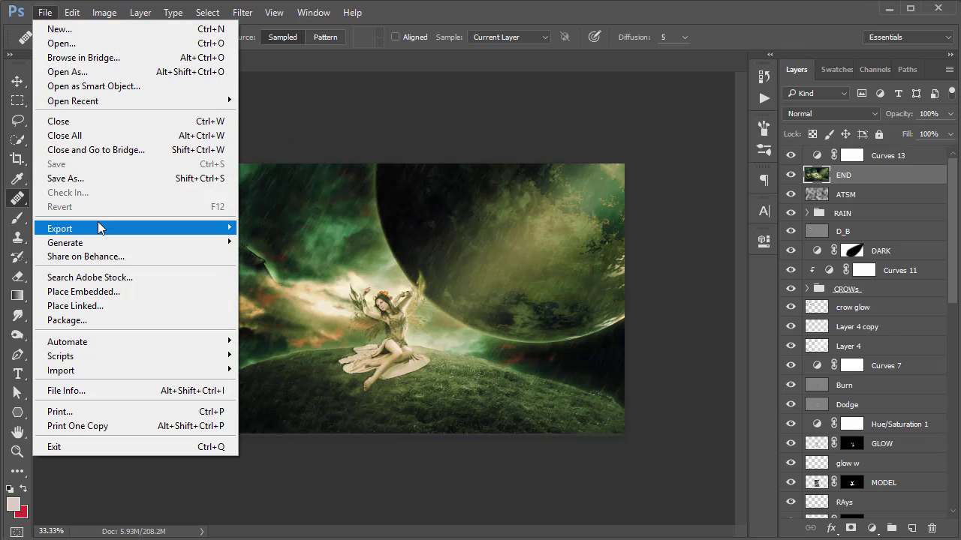
mouse_move(102, 229)
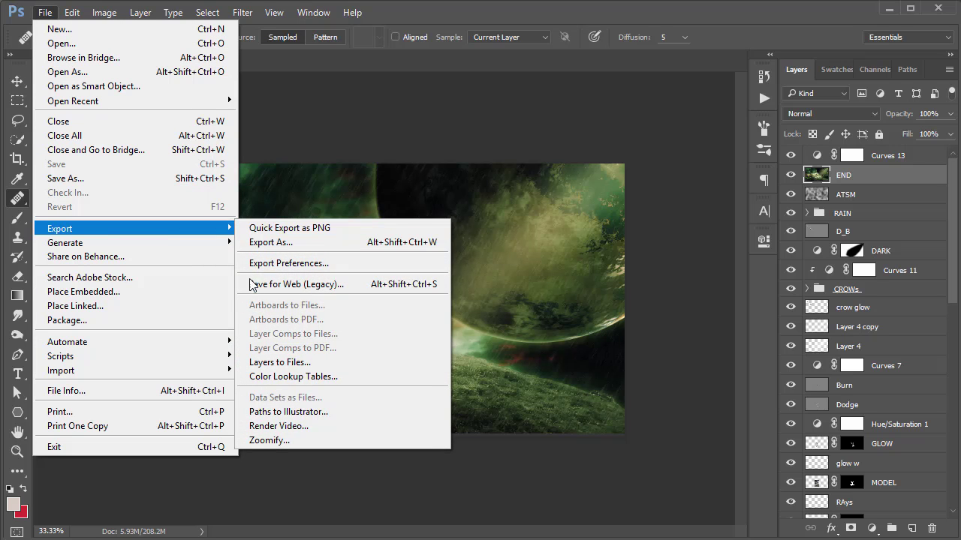
left_click(323, 284)
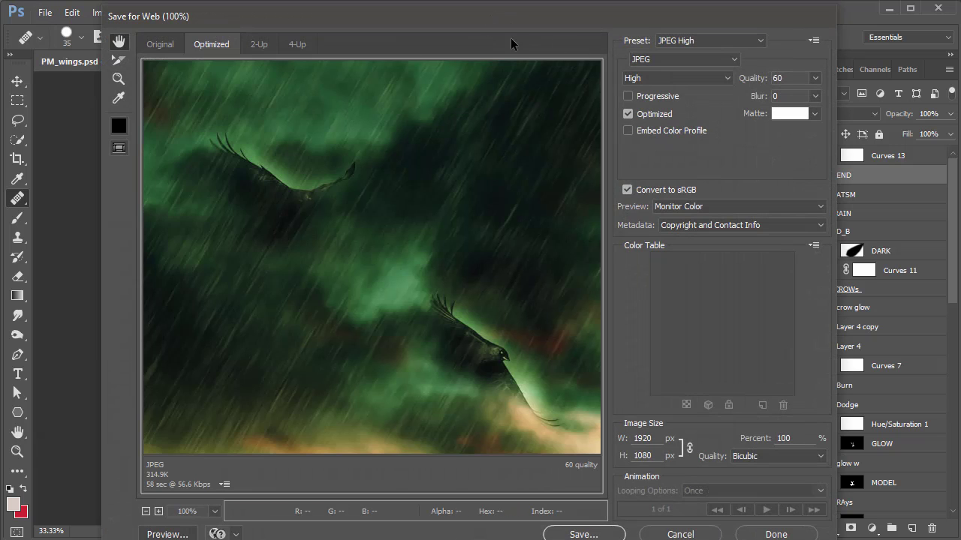
left_click_drag(318, 201, 338, 209)
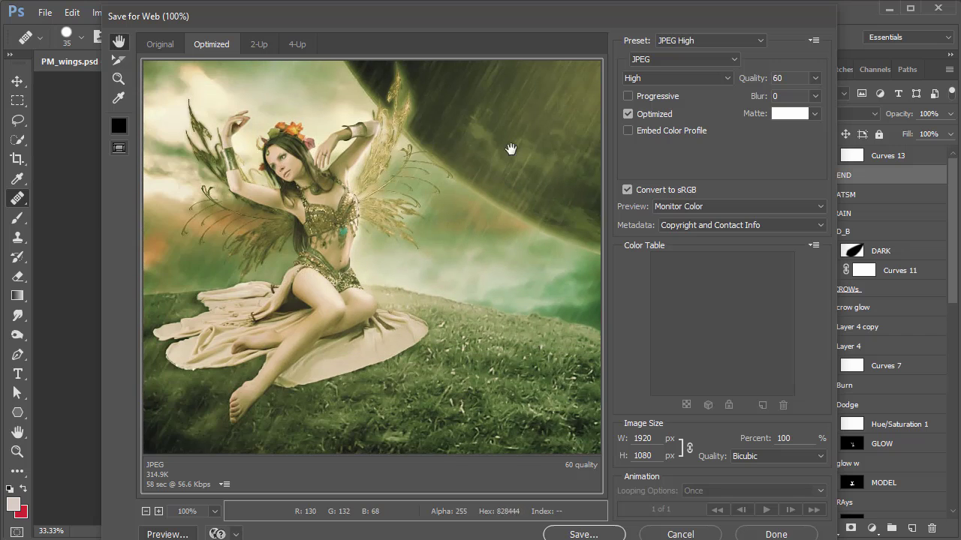
left_click(688, 41)
left_click(689, 41)
left_click(678, 63)
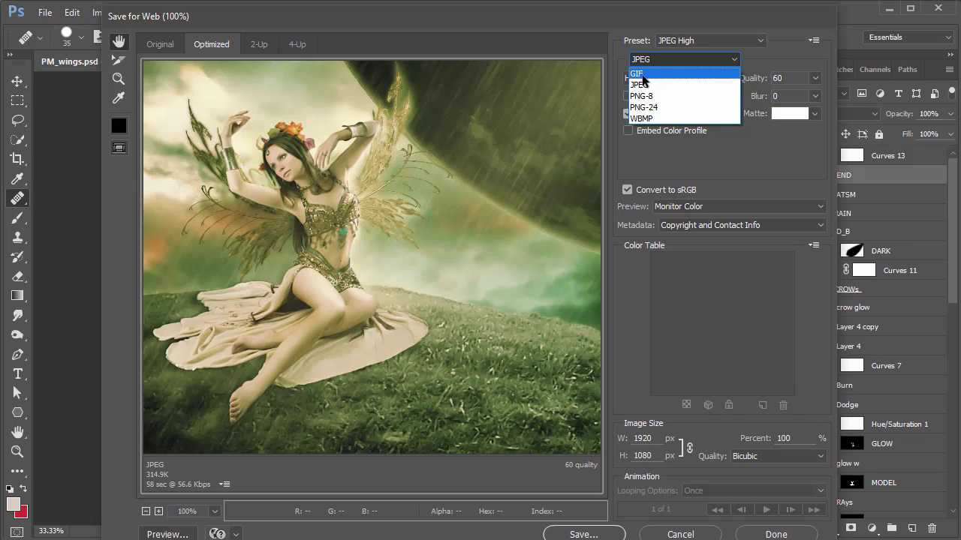
left_click(646, 85)
Set the JPEG quality of the web export to 80 and inspect the fairy in the preview.
left_click(817, 79)
left_click_drag(785, 98, 794, 99)
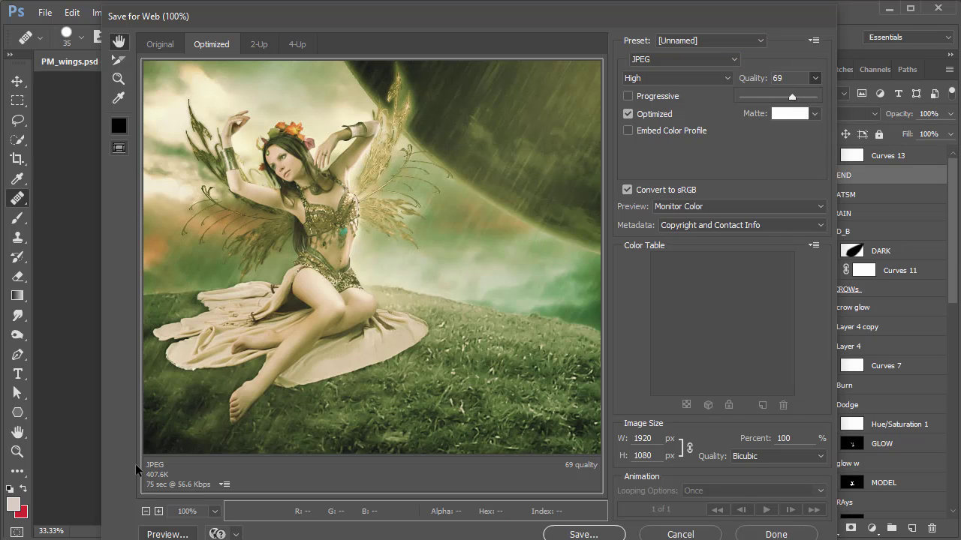
double_click(782, 78)
type("80")
left_click_drag(300, 320, 307, 309)
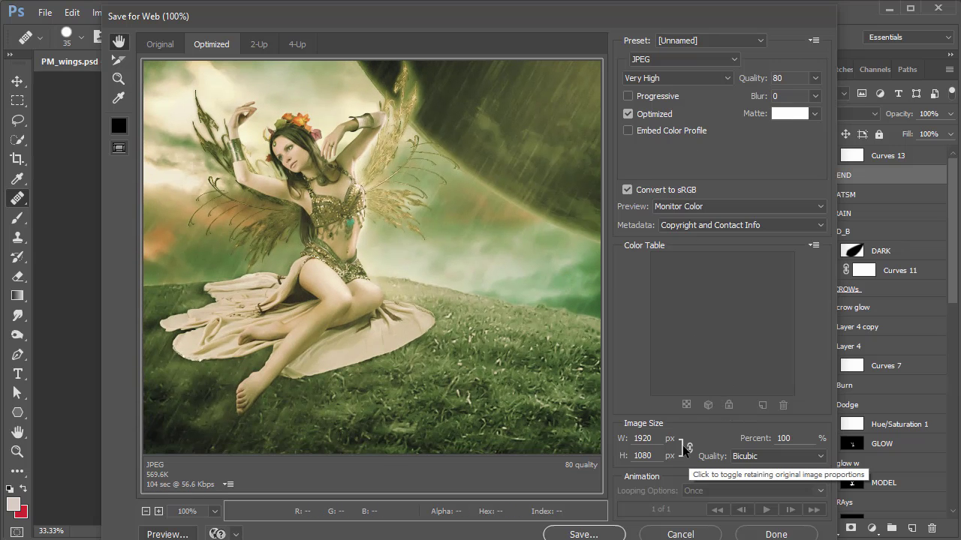
Set the exported image's width to 1280 px with the original proportions retained.
left_click(659, 437)
key("Tab")
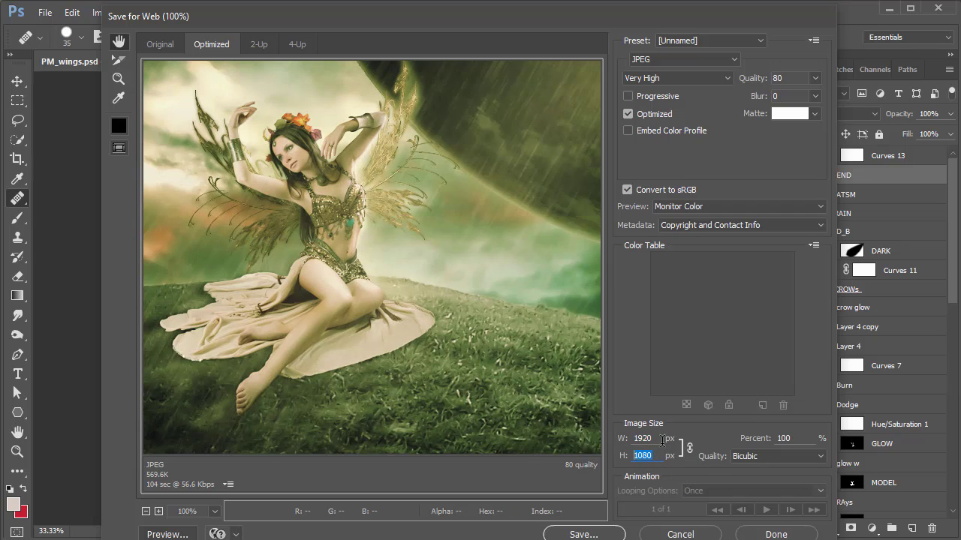
left_click(660, 439)
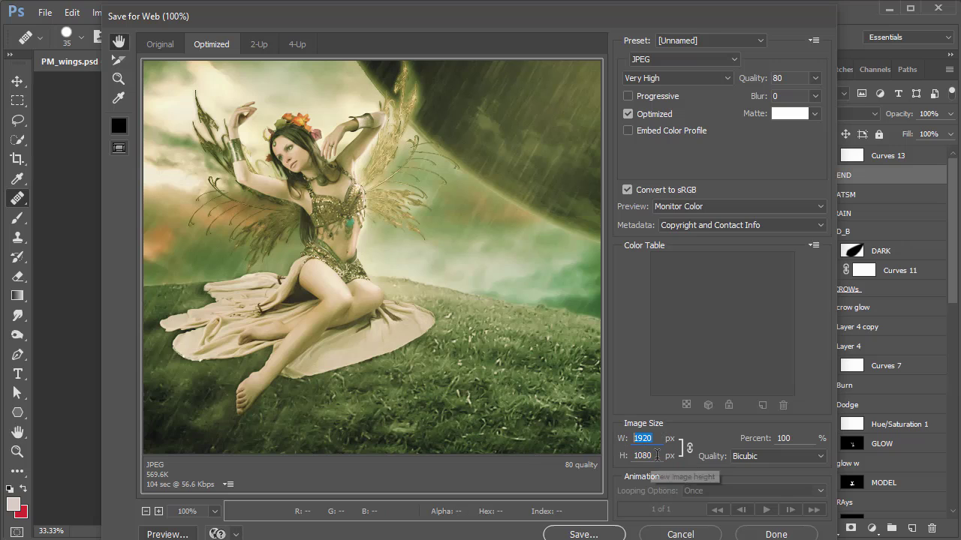
left_click(654, 456)
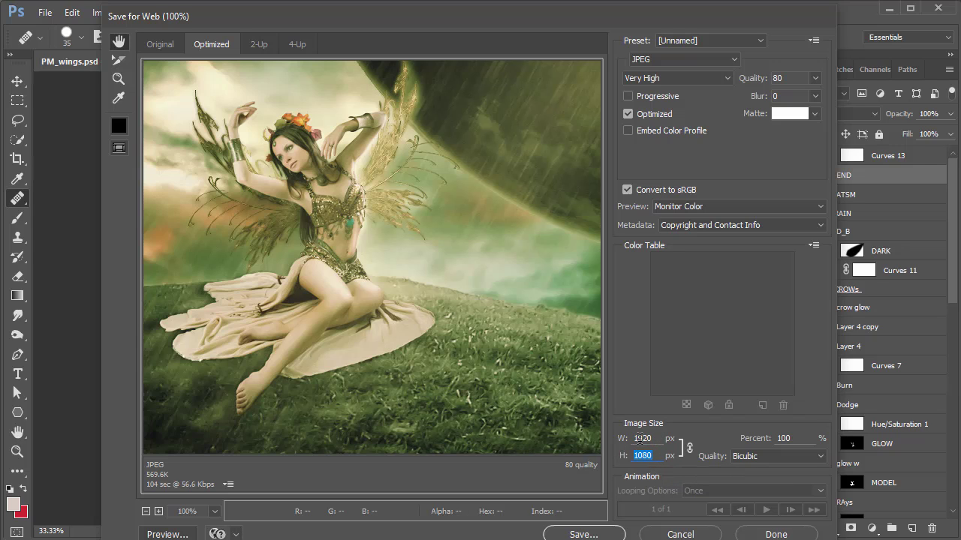
left_click(639, 439)
type("1280")
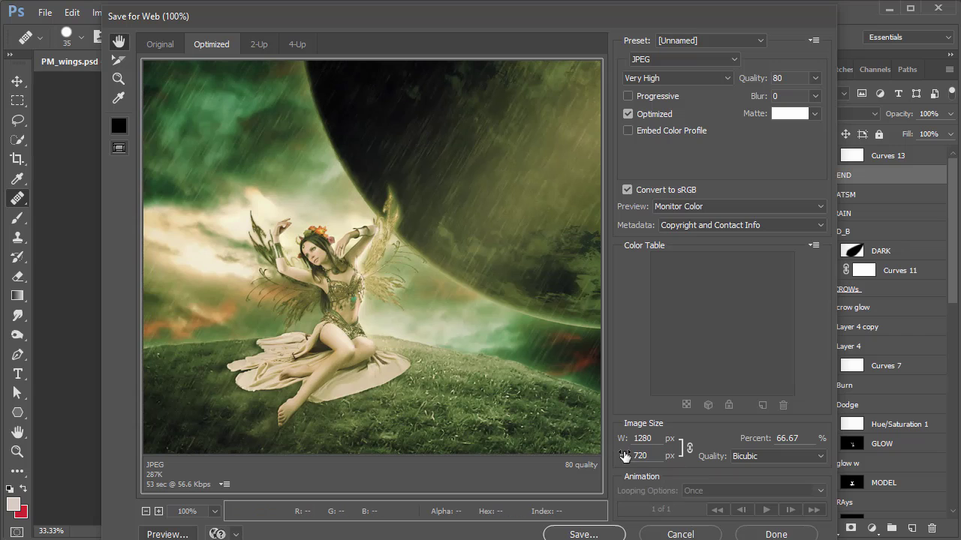
Scale the exported image to 80 percent and inspect the fairy in the preview.
double_click(644, 439)
double_click(807, 439)
type("80")
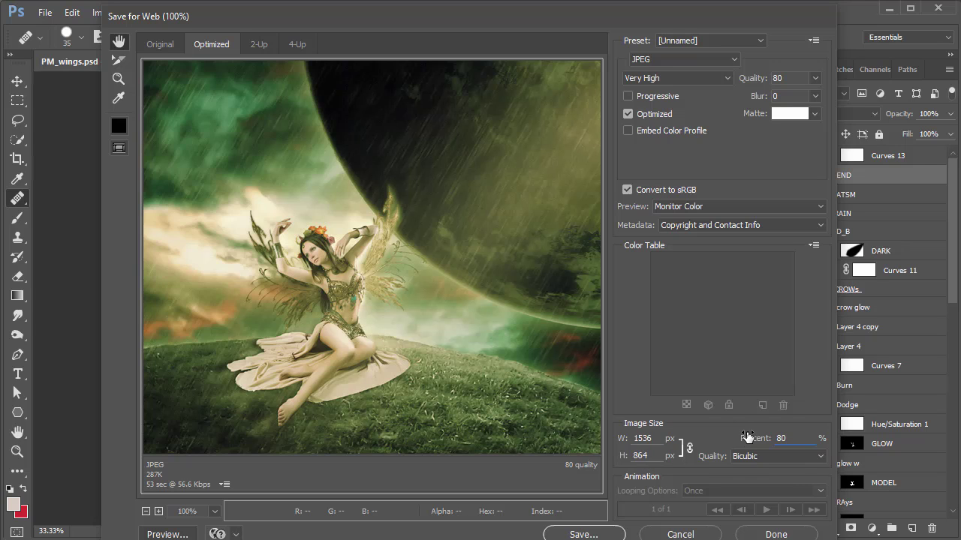
left_click(357, 234)
left_click_drag(392, 301, 371, 253)
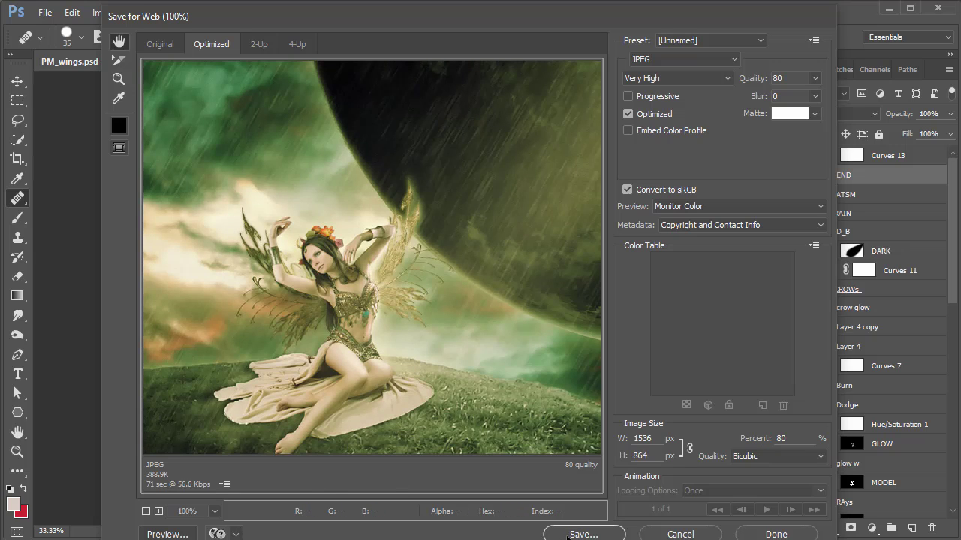
Save the optimized image as PM_wings.jpg in the Desi folder on the Desktop.
left_click(584, 534)
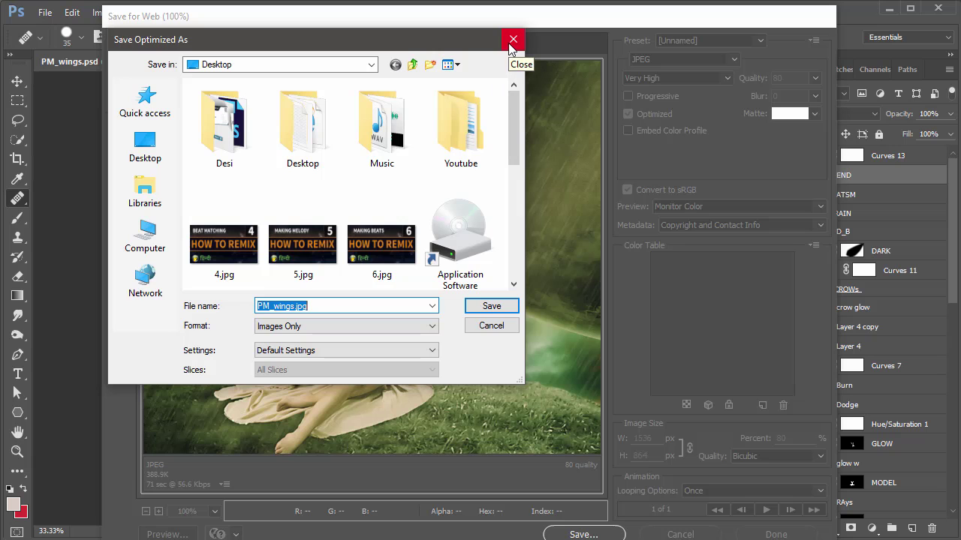
double_click(224, 124)
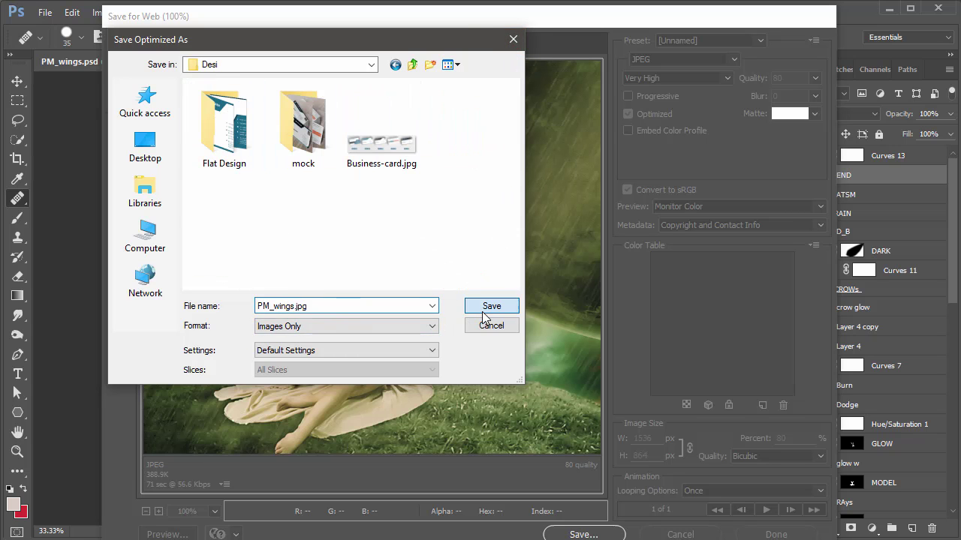
left_click(492, 306)
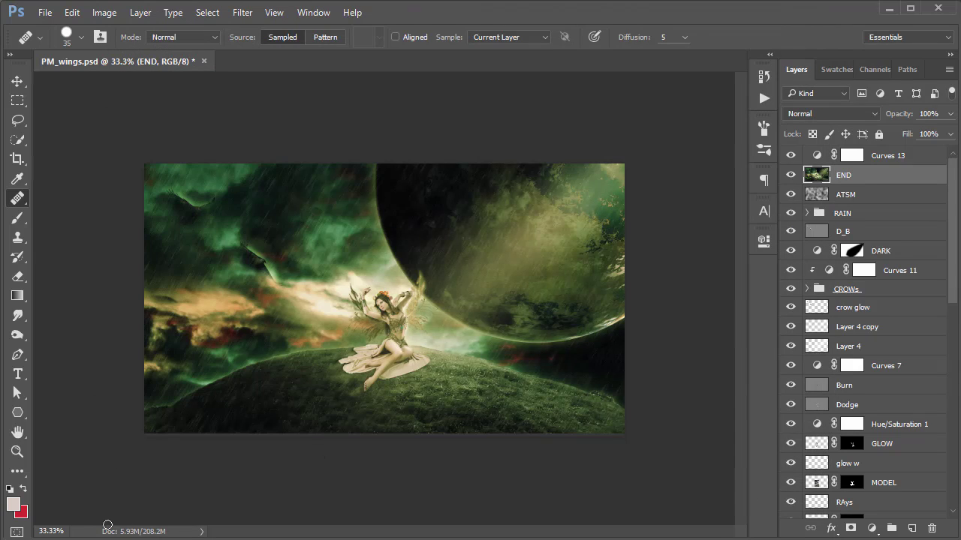
Check the file size of PM_wings.jpg in the Desi folder in File Explorer and return to Photoshop.
key("alt+Tab")
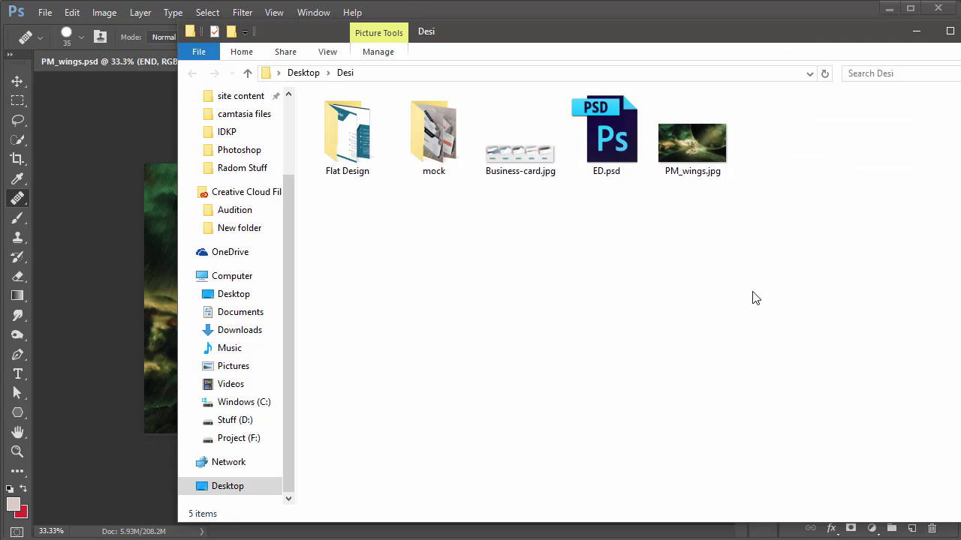
left_click(713, 160)
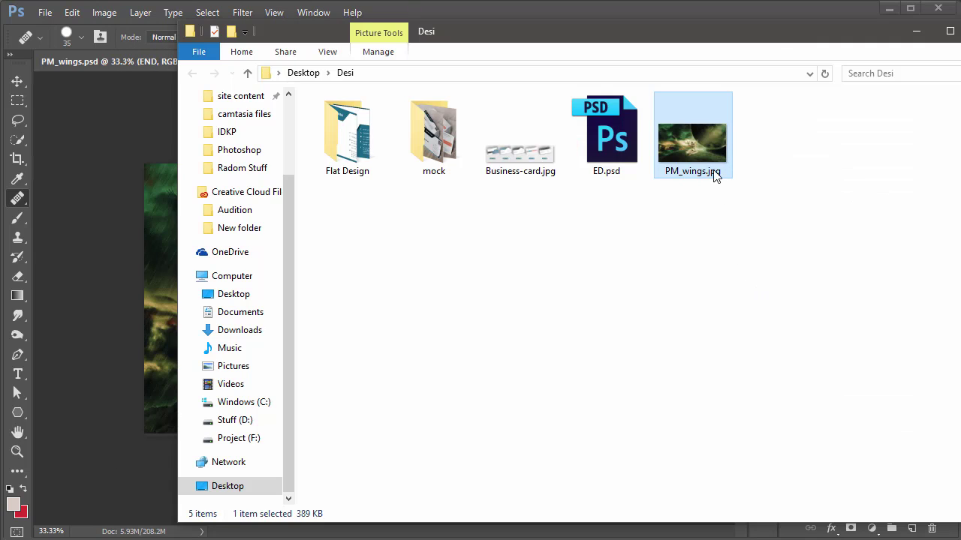
left_click_drag(852, 39, 722, 39)
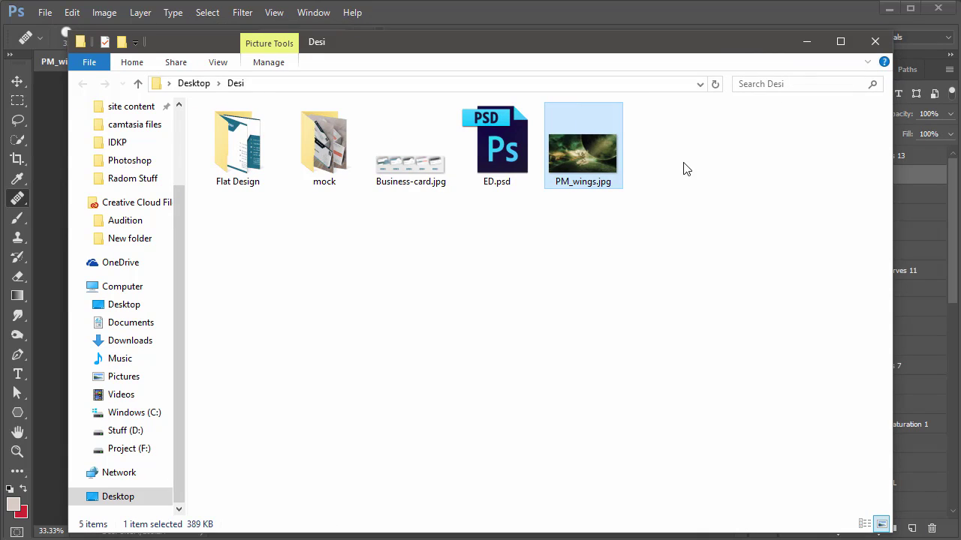
left_click(805, 42)
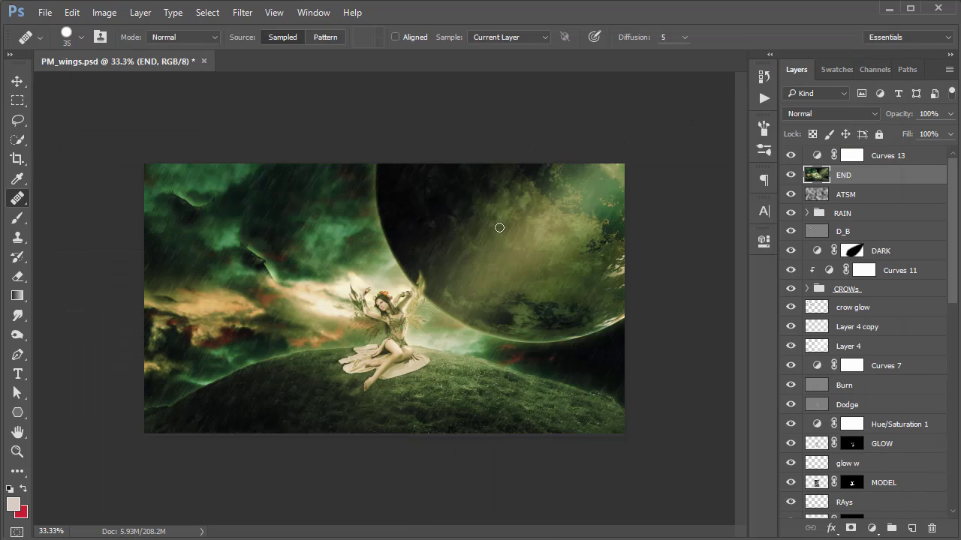